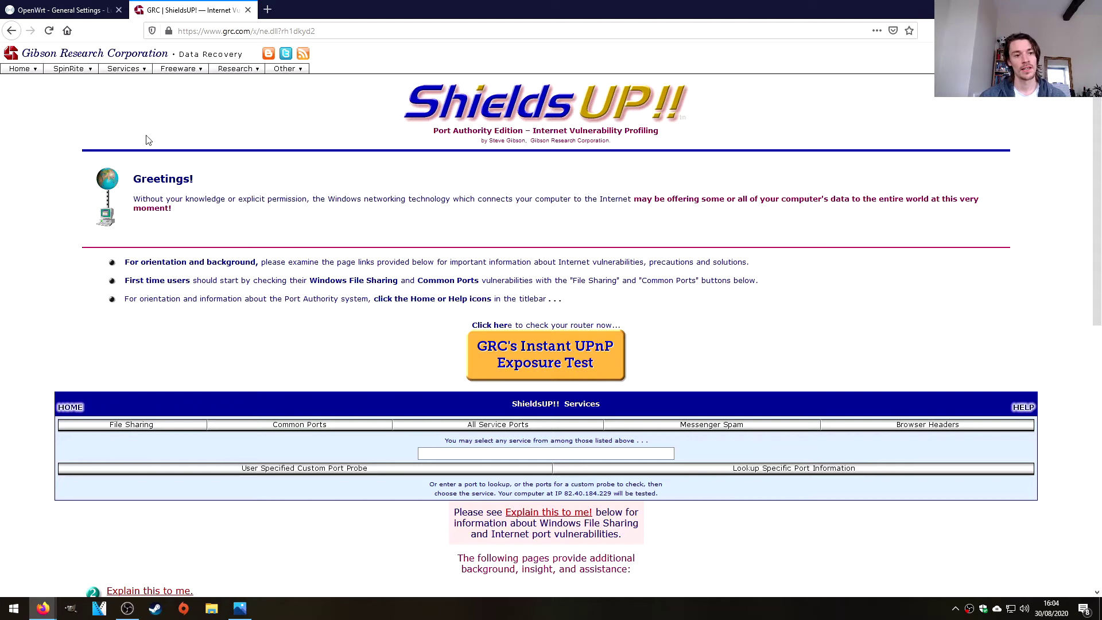
Run the ShieldsUP! Common Ports probe from the Services bar.
{"action": "mouse_move", "coordinate": [125, 69]}
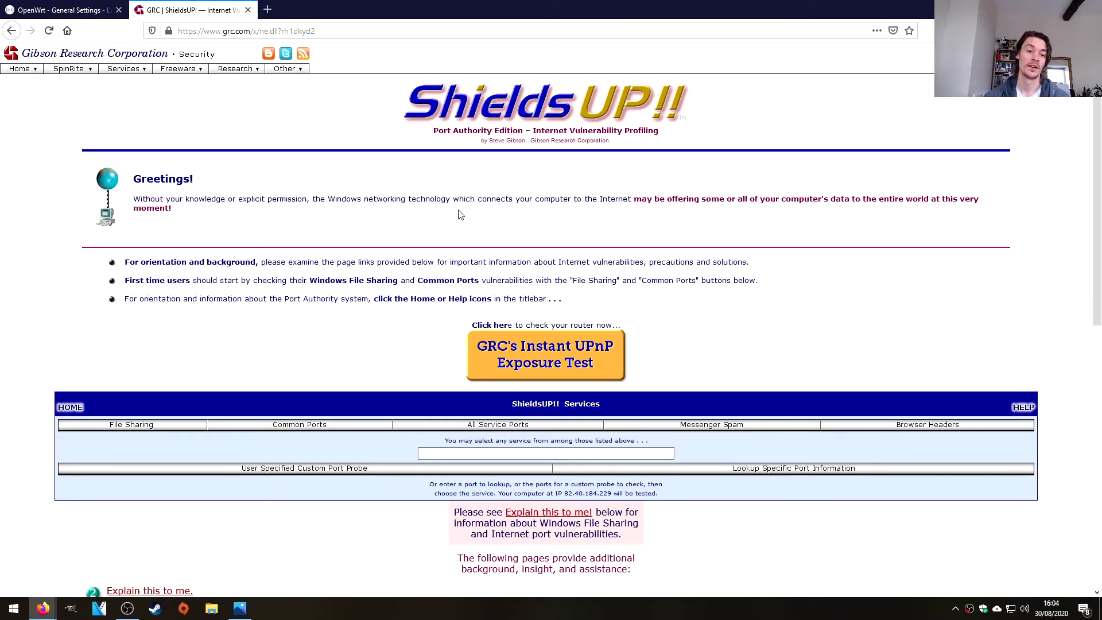
{"action": "left_click", "coordinate": [313, 428]}
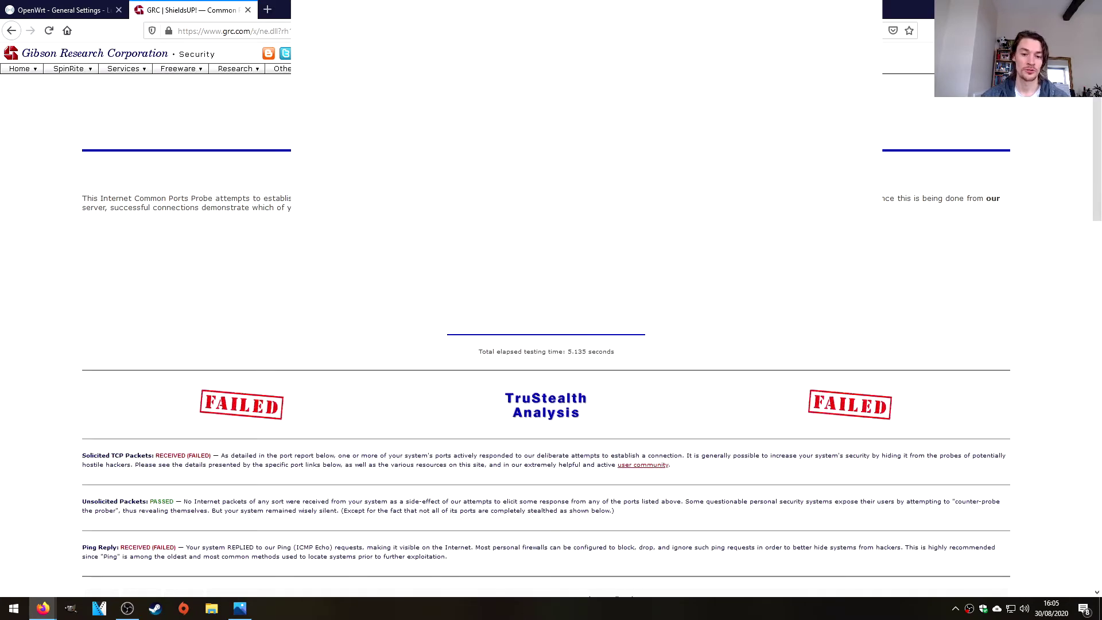
{"action": "scroll", "coordinate": [202, 343], "scroll_direction": "down", "scroll_amount": 1}
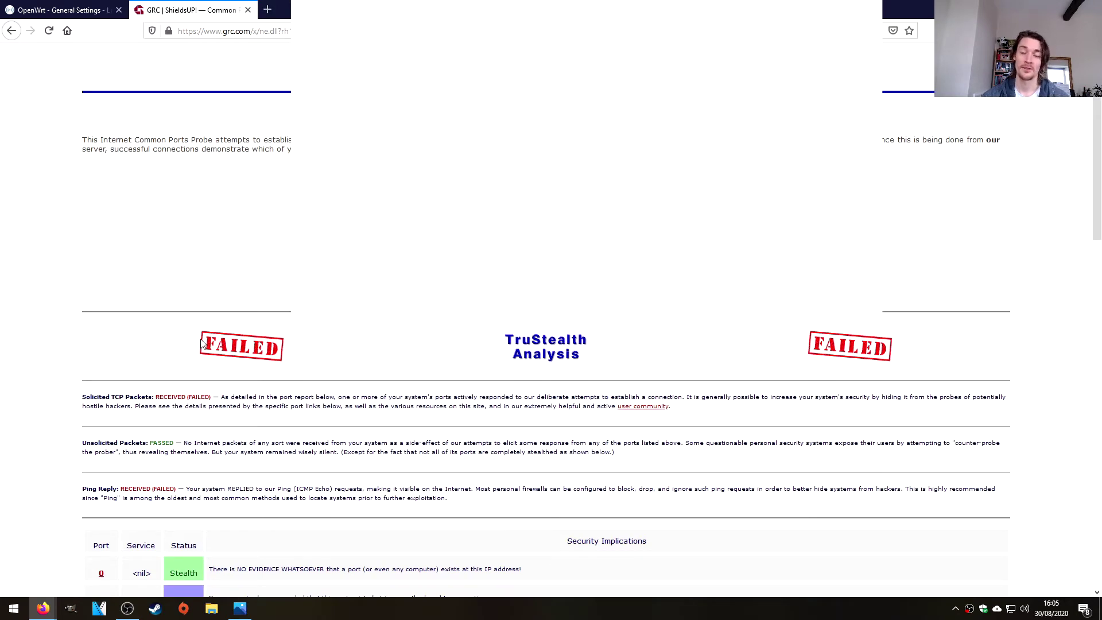
{"action": "scroll", "coordinate": [481, 361], "scroll_direction": "down", "scroll_amount": 1}
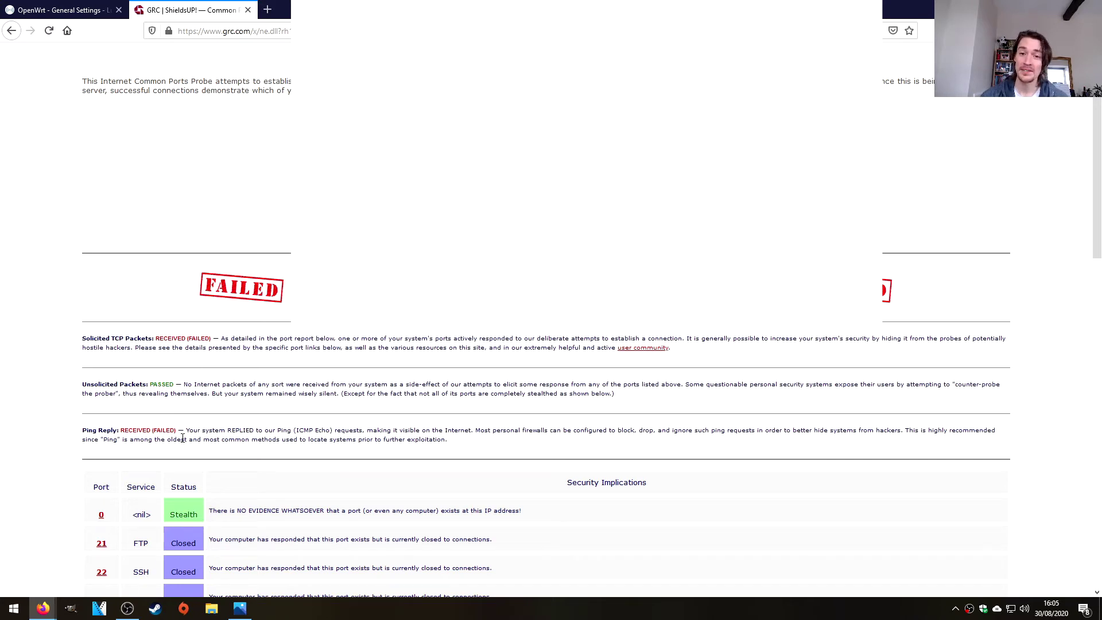
{"action": "scroll", "coordinate": [283, 395], "scroll_direction": "down", "scroll_amount": 1}
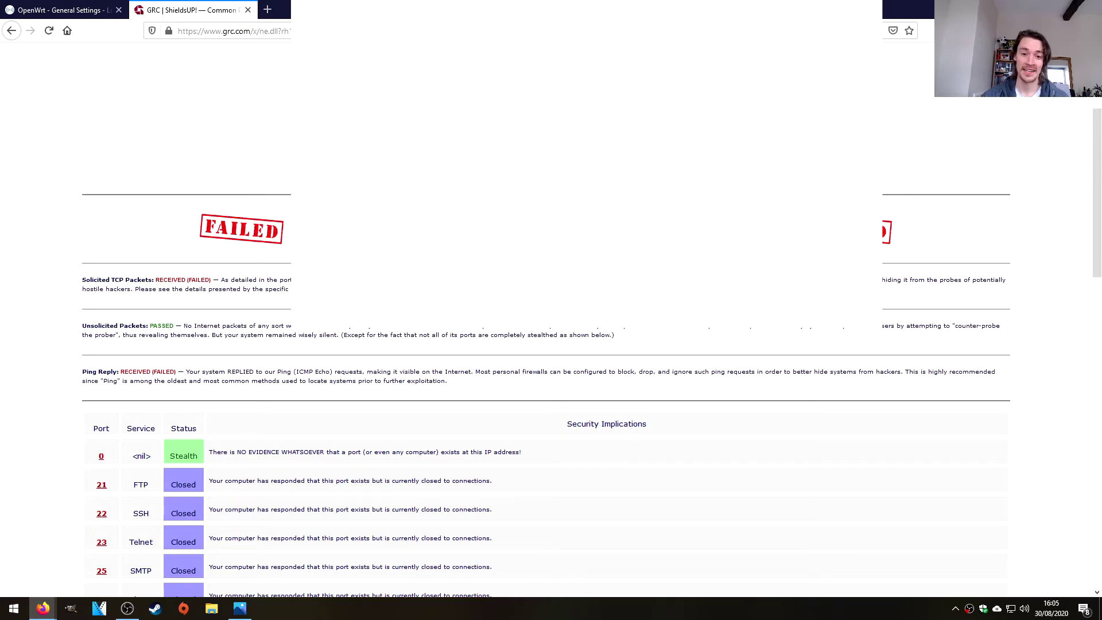
{"action": "scroll", "coordinate": [426, 283], "scroll_direction": "down", "scroll_amount": 4}
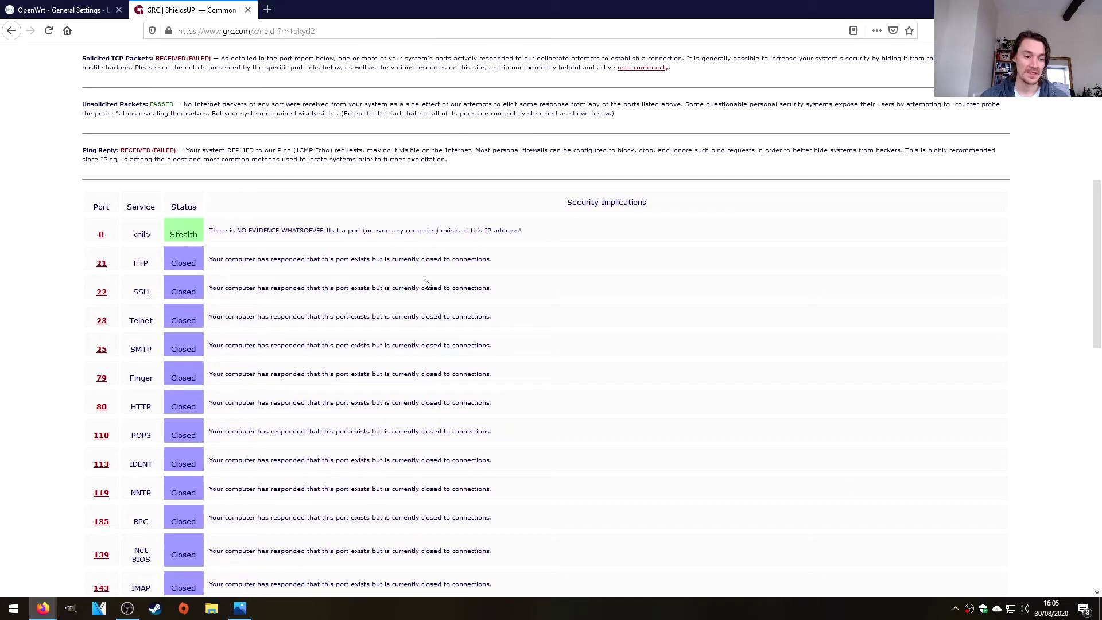
{"action": "scroll", "coordinate": [428, 283], "scroll_direction": "down", "scroll_amount": 5}
{"action": "scroll", "coordinate": [384, 358], "scroll_direction": "up", "scroll_amount": 2}
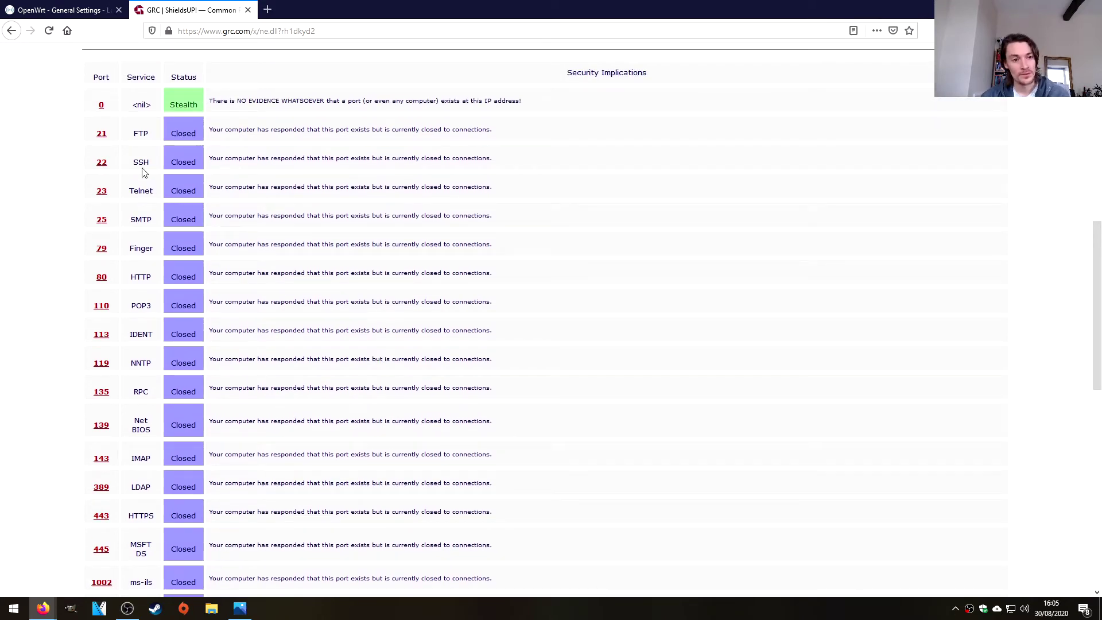
{"action": "left_click_drag", "start_coordinate": [137, 159], "coordinate": [157, 164]}
{"action": "left_click", "coordinate": [212, 156]}
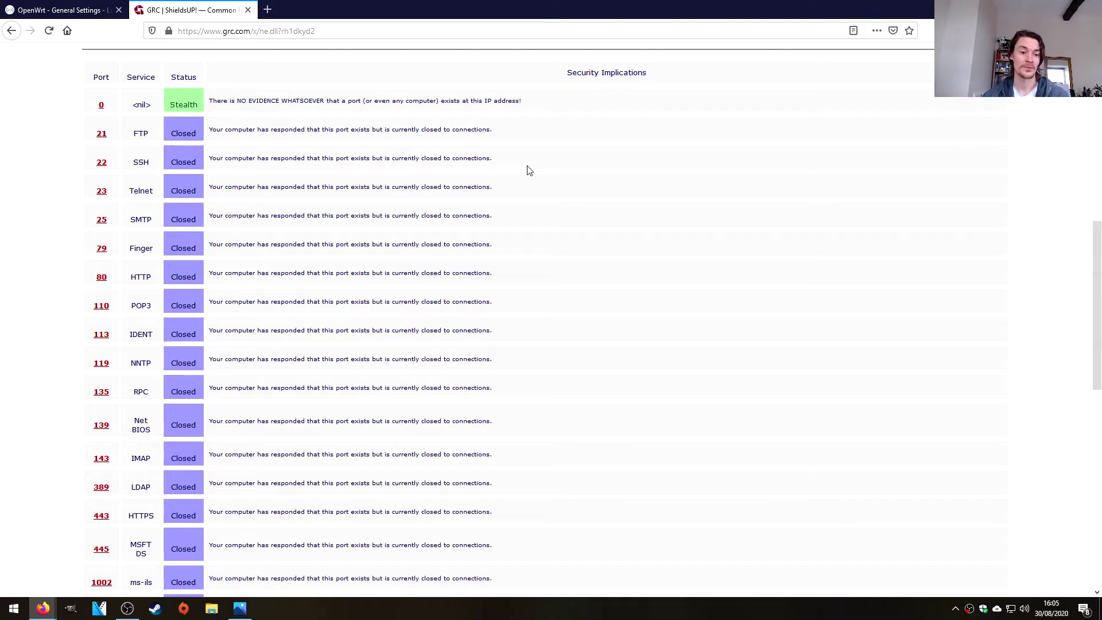
{"action": "scroll", "coordinate": [666, 243], "scroll_direction": "down", "scroll_amount": 8}
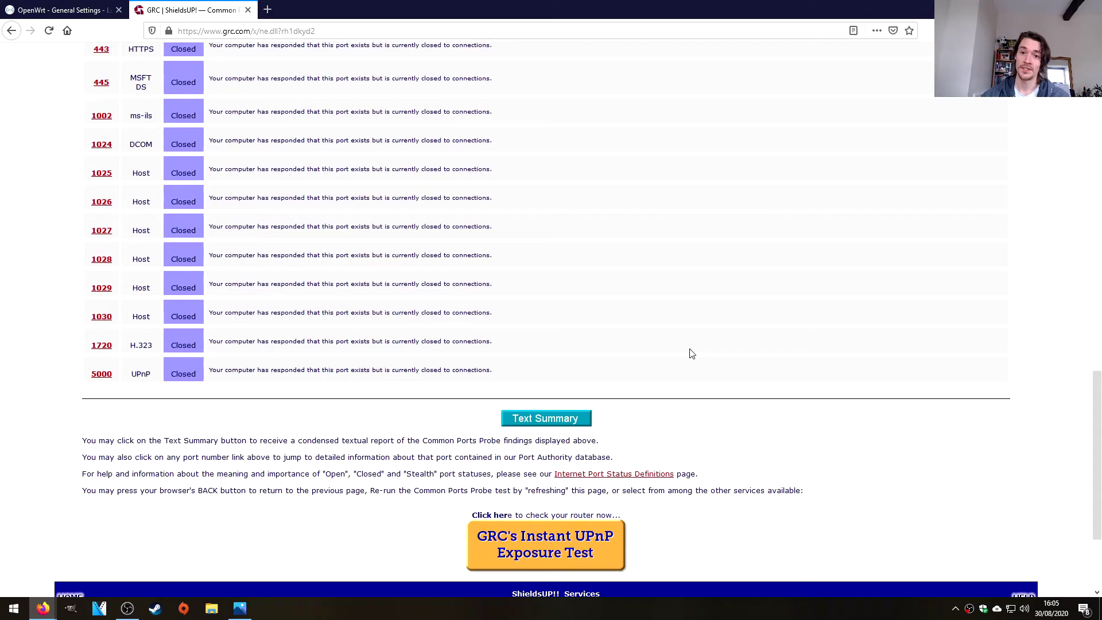
{"action": "scroll", "coordinate": [689, 344], "scroll_direction": "up", "scroll_amount": 6}
{"action": "scroll", "coordinate": [700, 365], "scroll_direction": "up", "scroll_amount": 8}
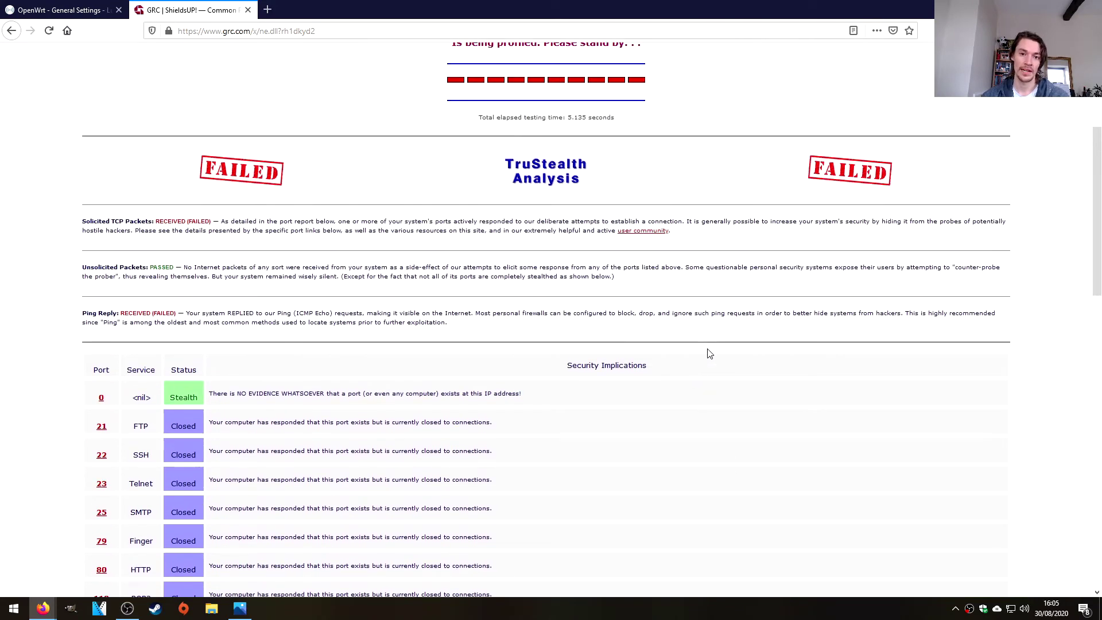
{"action": "scroll", "coordinate": [708, 356], "scroll_direction": "up", "scroll_amount": 3}
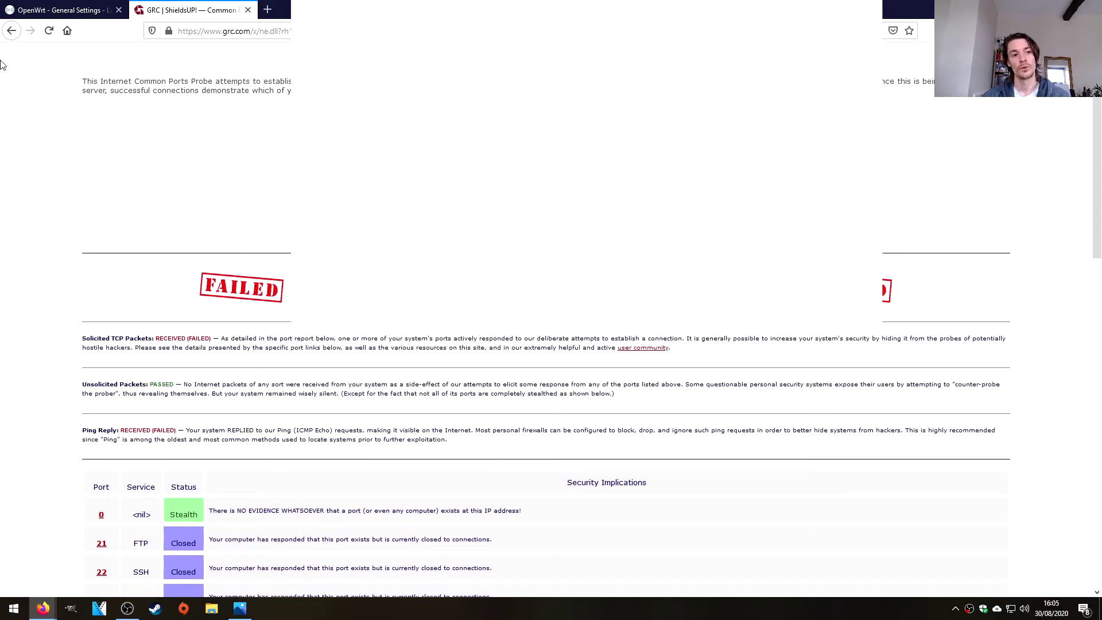
Set the wan zone's Input policy to drop, Save & Apply, and return to ShieldsUP!
{"action": "left_click", "coordinate": [63, 10]}
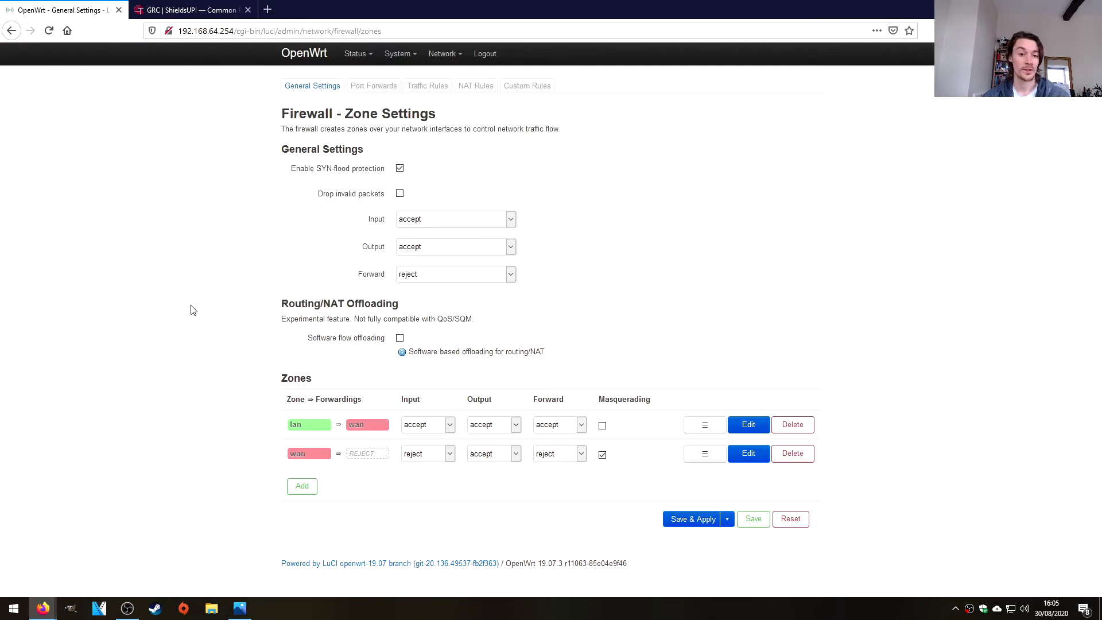
{"action": "mouse_move", "coordinate": [449, 55]}
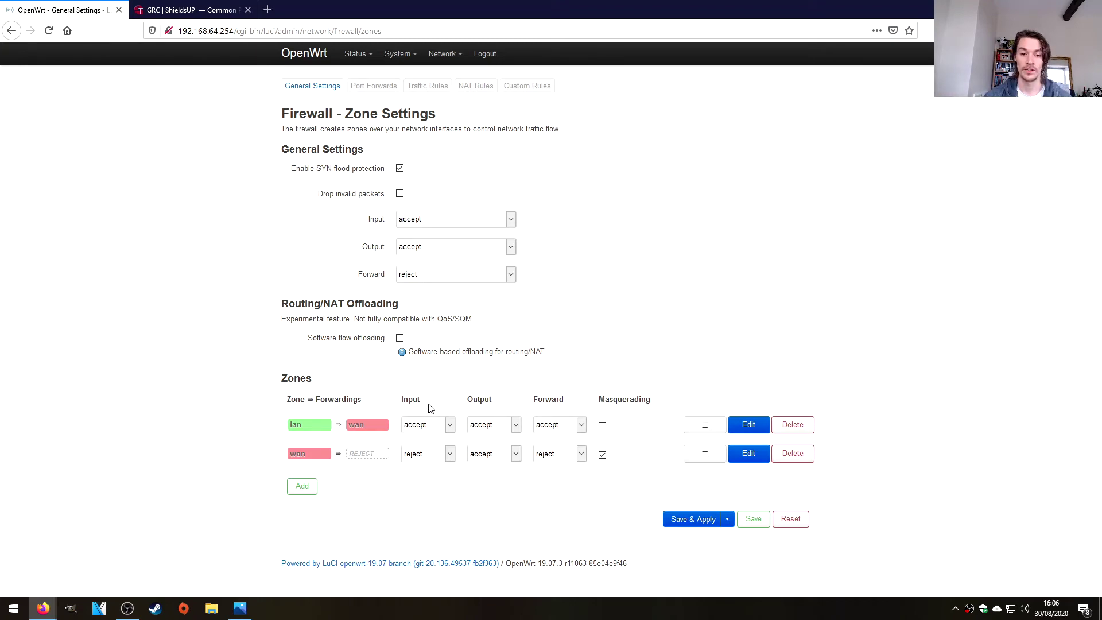
{"action": "left_click", "coordinate": [451, 458]}
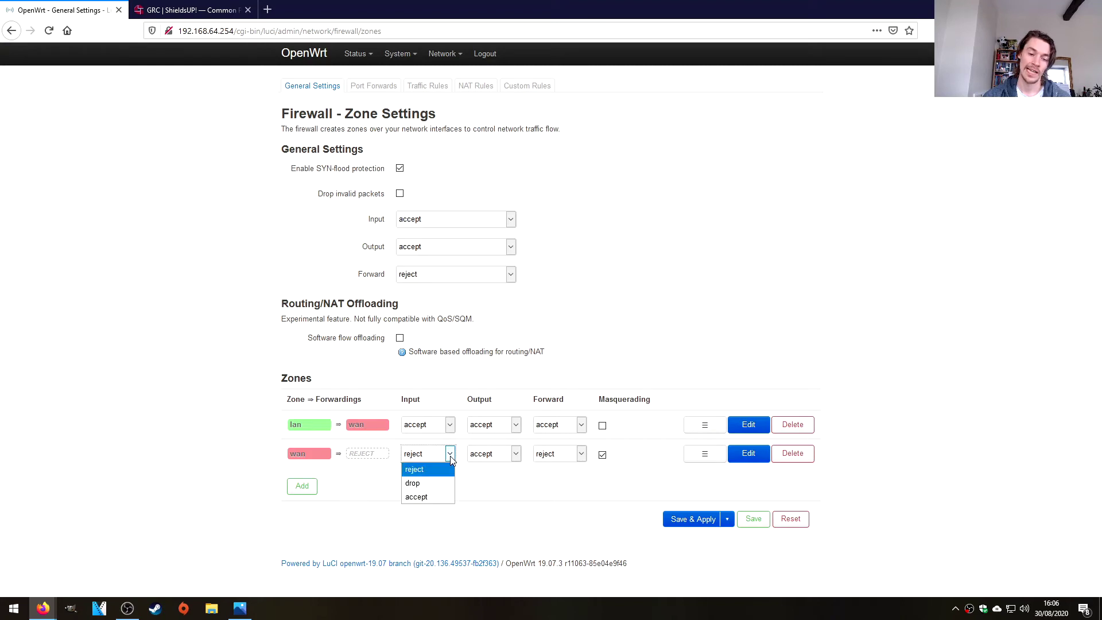
{"action": "left_click", "coordinate": [432, 487]}
{"action": "left_click", "coordinate": [694, 519]}
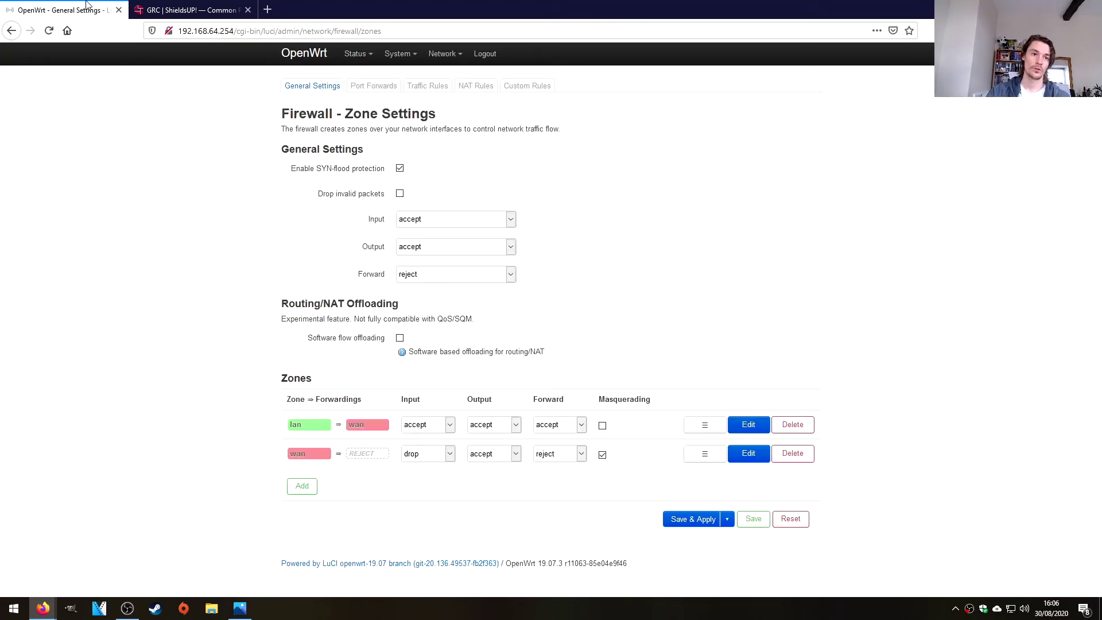
{"action": "left_click", "coordinate": [192, 6]}
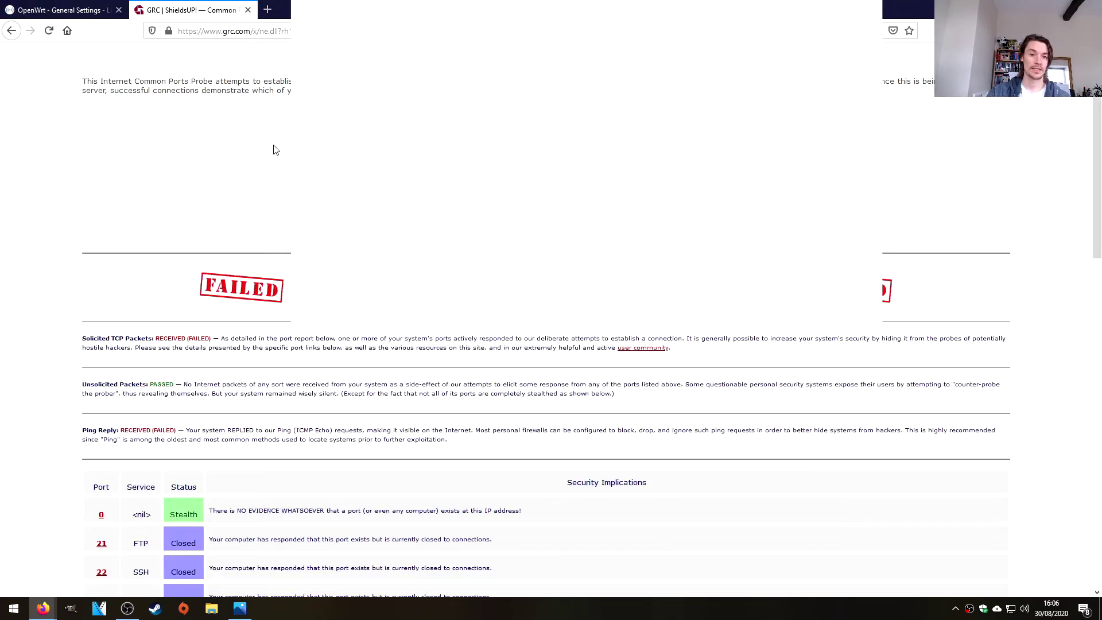
Reload the ShieldsUP! results with F5 and review the port table, now showing Stealth ports.
{"action": "key", "text": "ctrl+shift+s"}
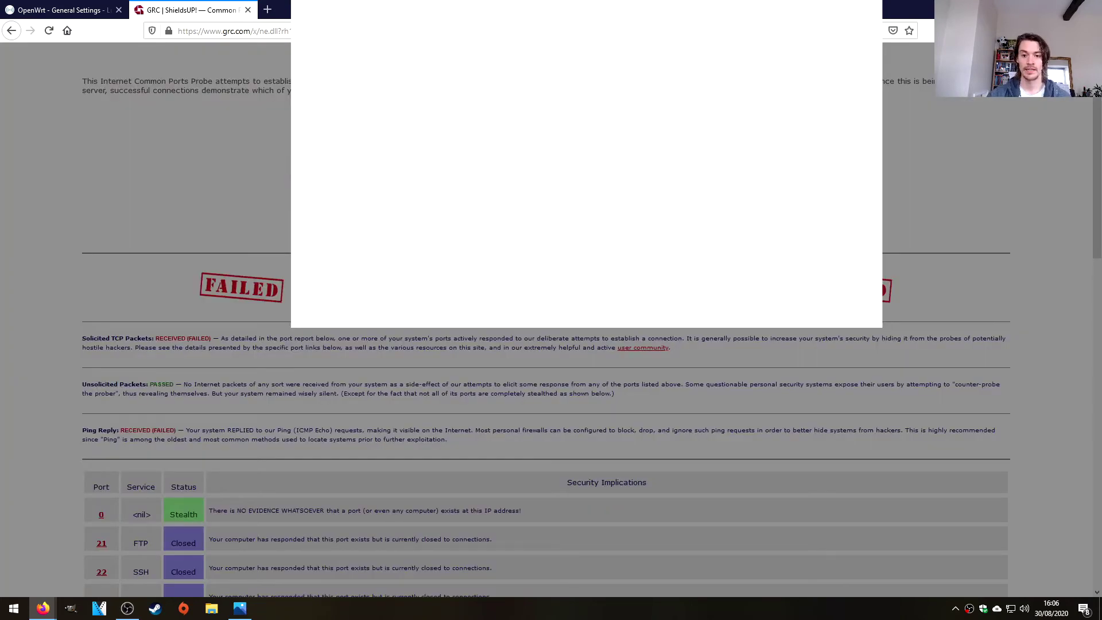
{"action": "key", "text": "F5"}
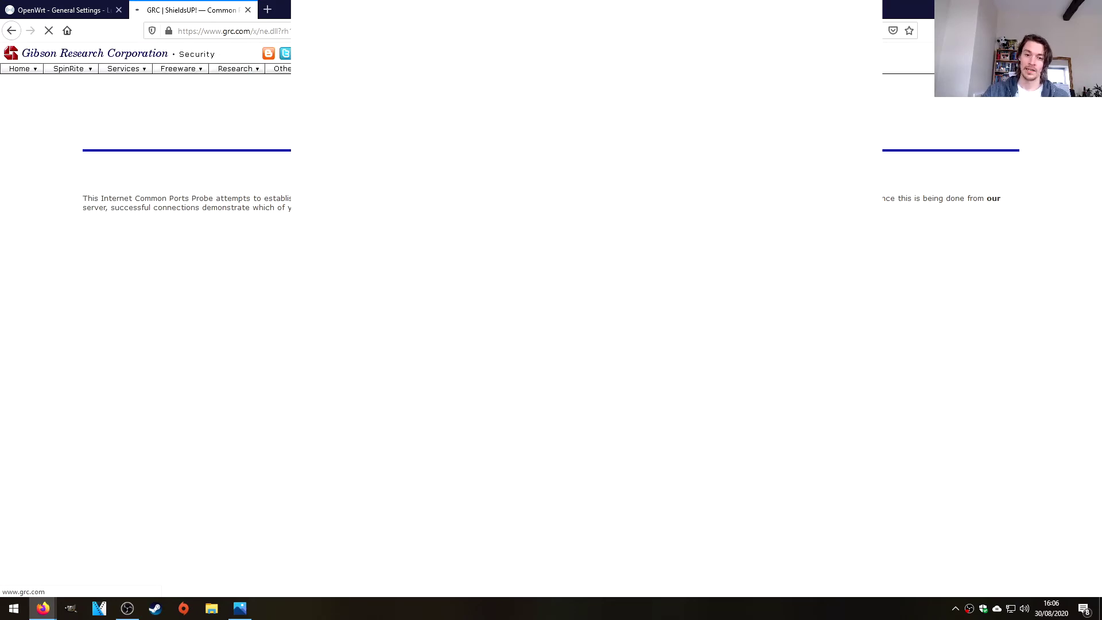
{"action": "scroll", "coordinate": [271, 300], "scroll_direction": "down", "scroll_amount": 4}
{"action": "scroll", "coordinate": [274, 297], "scroll_direction": "down", "scroll_amount": 4}
{"action": "scroll", "coordinate": [187, 285], "scroll_direction": "down", "scroll_amount": 4}
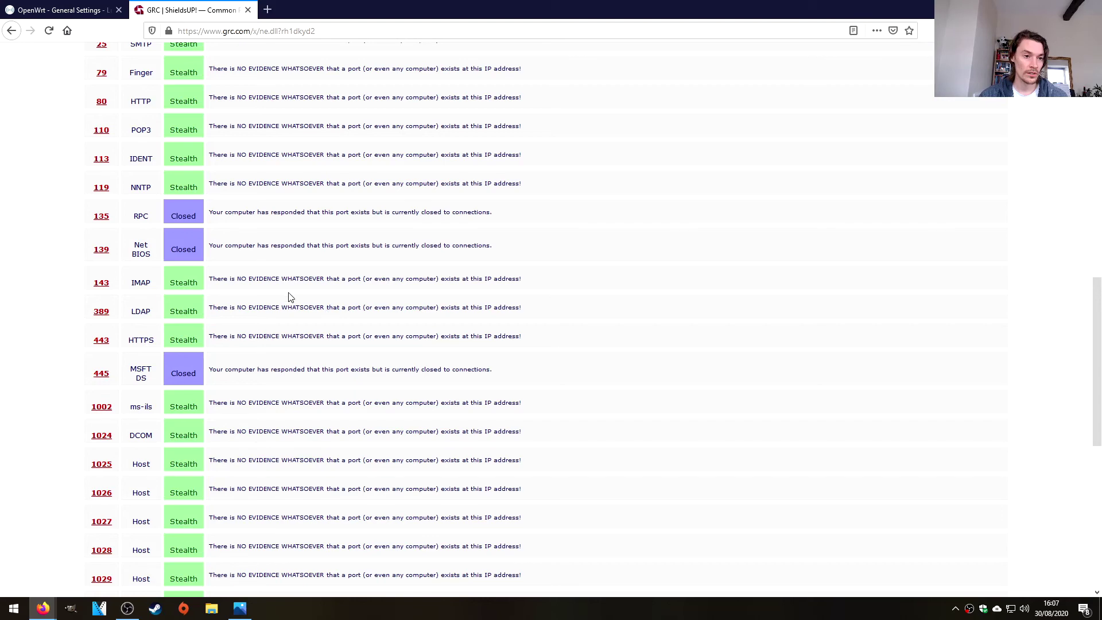
{"action": "scroll", "coordinate": [325, 312], "scroll_direction": "up", "scroll_amount": 3}
{"action": "scroll", "coordinate": [256, 515], "scroll_direction": "down", "scroll_amount": 3}
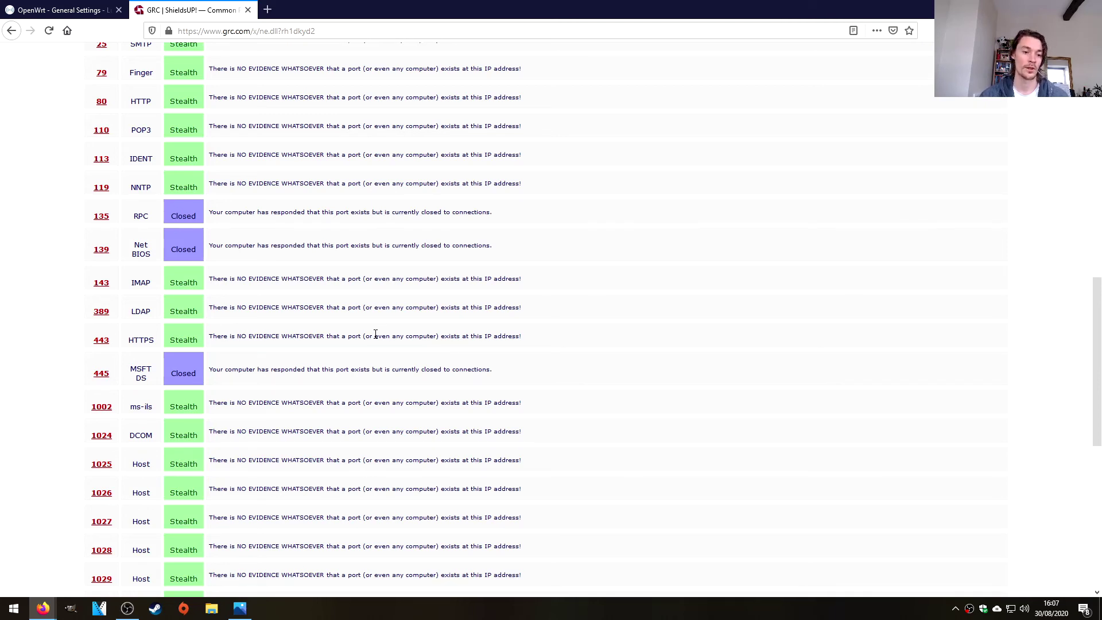
{"action": "scroll", "coordinate": [447, 305], "scroll_direction": "down", "scroll_amount": 4}
{"action": "scroll", "coordinate": [446, 313], "scroll_direction": "up", "scroll_amount": 14}
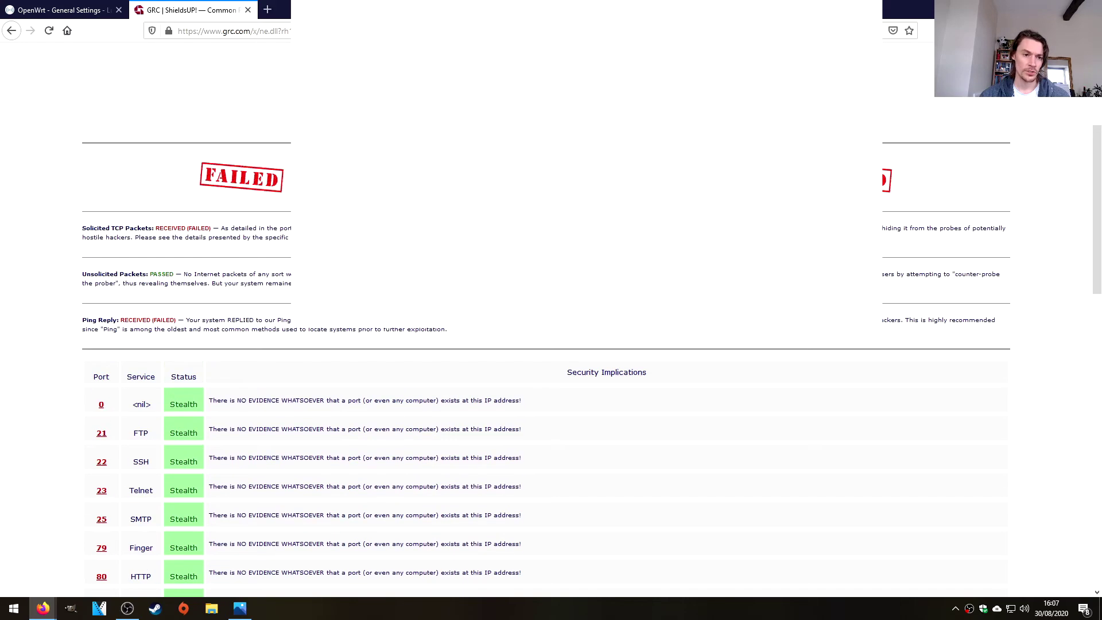
{"action": "scroll", "coordinate": [134, 313], "scroll_direction": "down", "scroll_amount": 3}
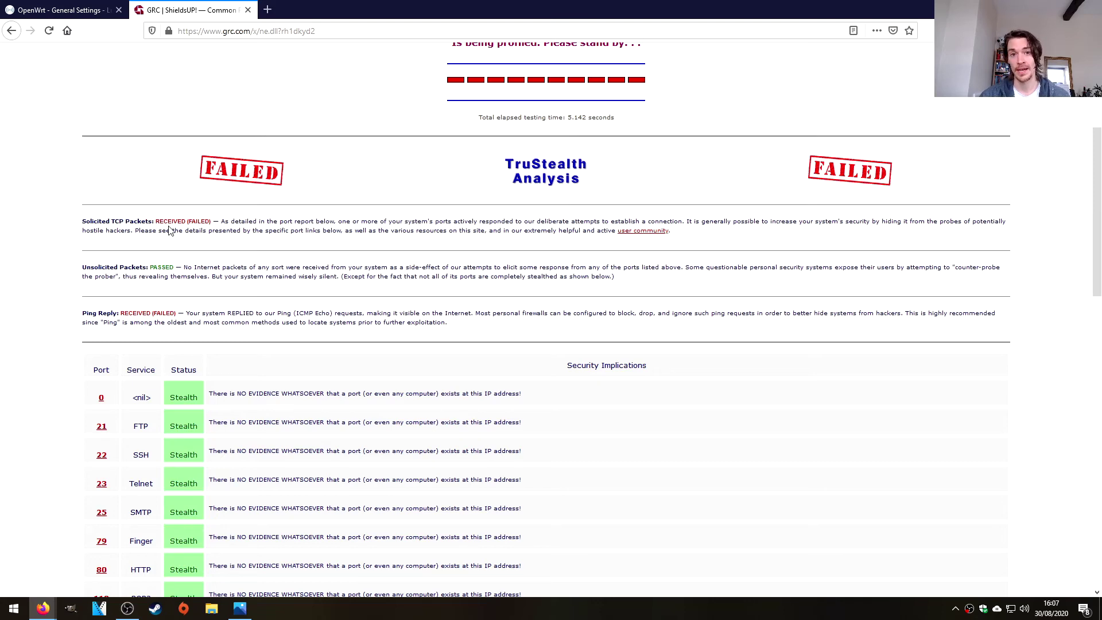
Edit the Allow-Ping traffic rule: rename it Drop-Ping, set its action to drop, and save.
{"action": "left_click", "coordinate": [63, 13]}
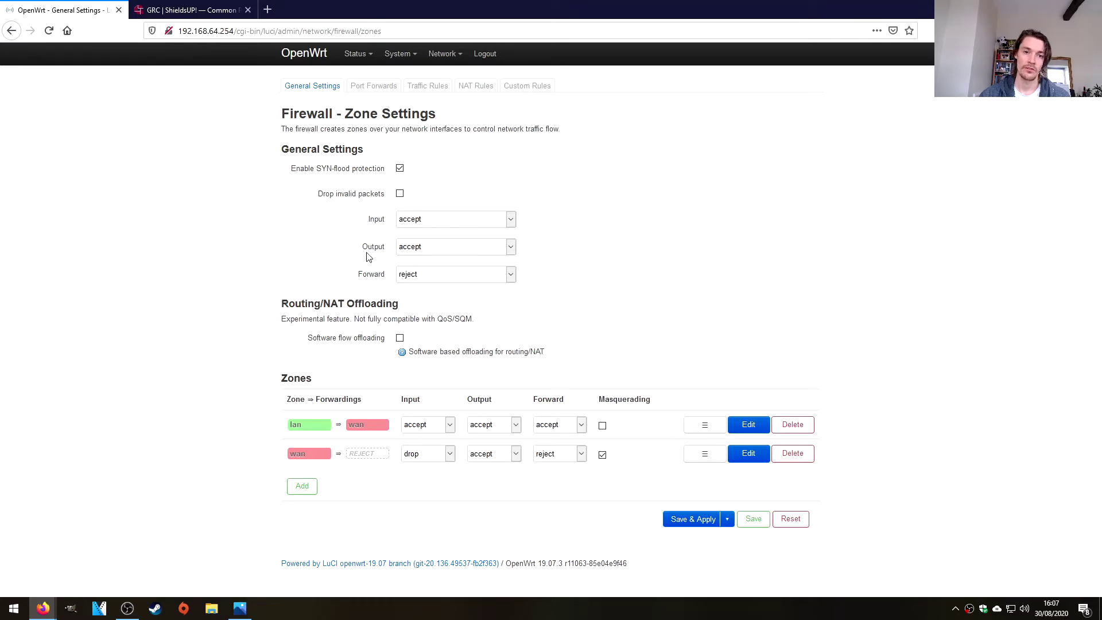
{"action": "left_click", "coordinate": [438, 91]}
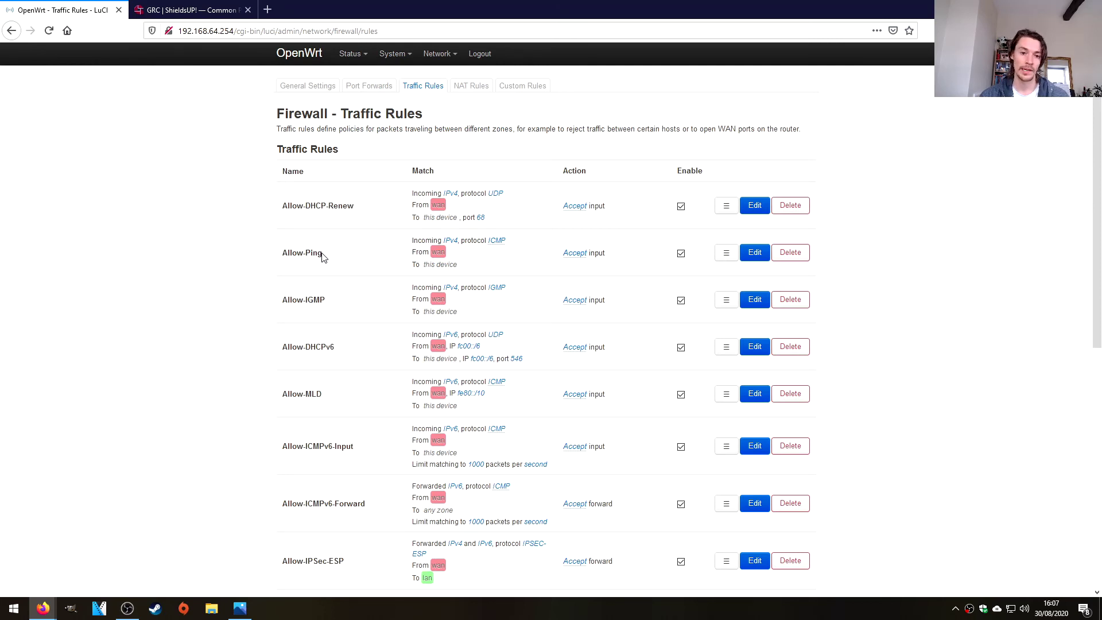
{"action": "left_click", "coordinate": [754, 254]}
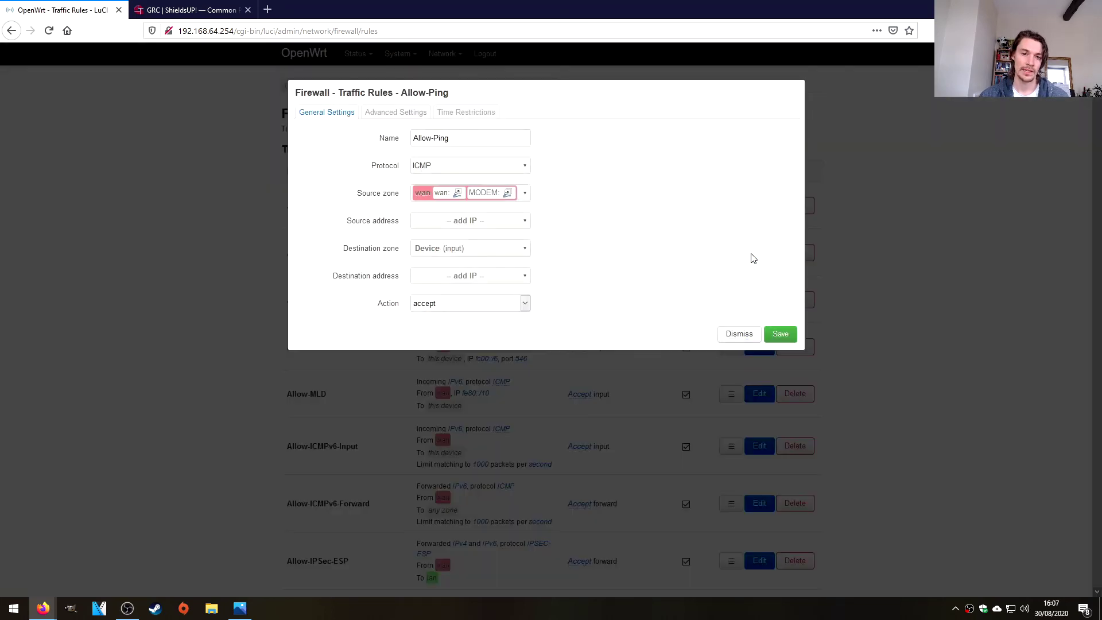
{"action": "double_click", "coordinate": [423, 138]}
{"action": "type", "text": "Drop"}
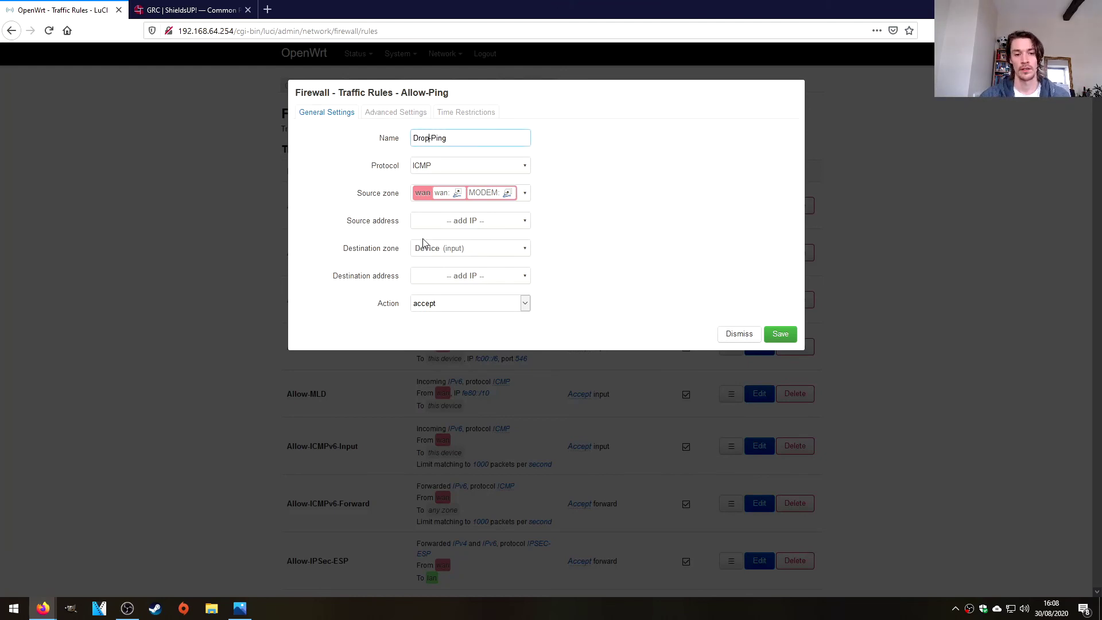
{"action": "left_click", "coordinate": [449, 306]}
{"action": "left_click", "coordinate": [445, 318]}
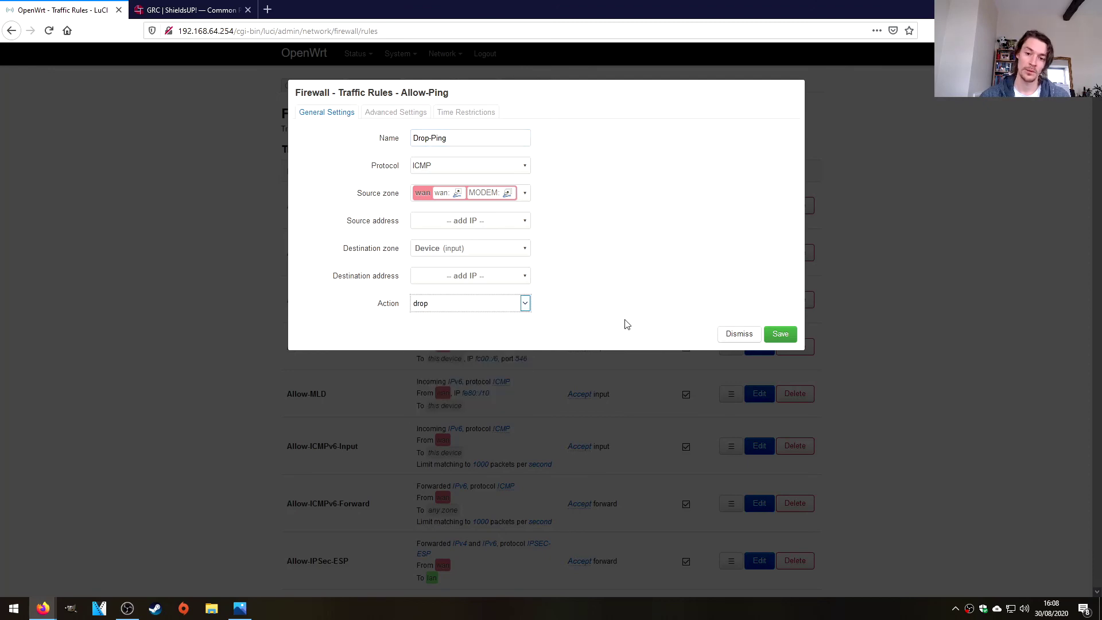
{"action": "left_click", "coordinate": [781, 335]}
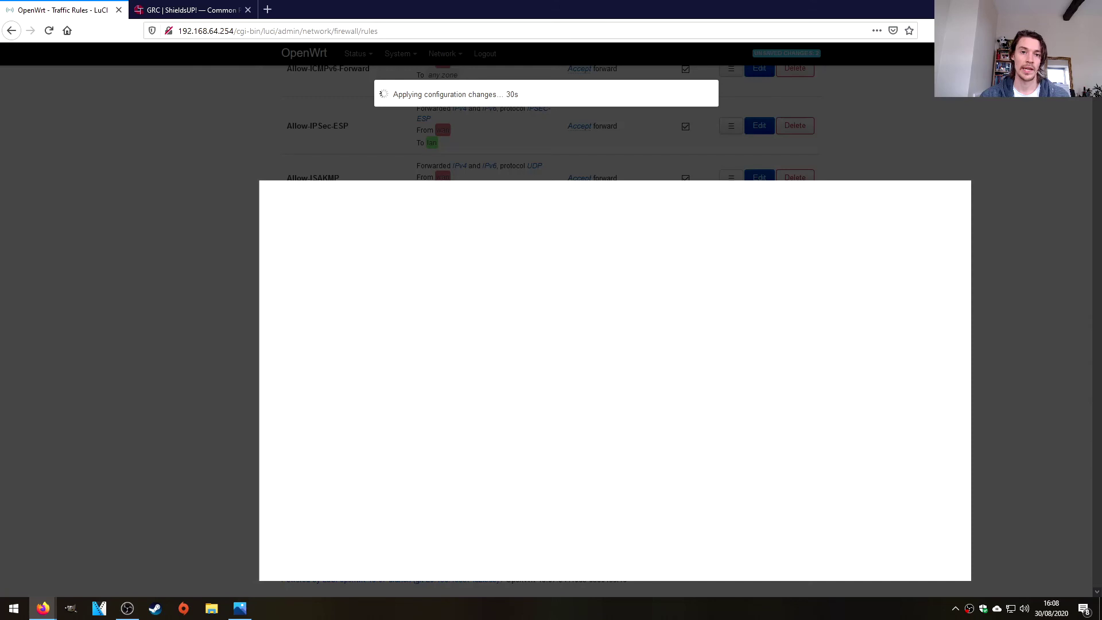
Review the refreshed ShieldsUP! results and highlight the 'Ping Echo: PASSED' line.
{"action": "left_click", "coordinate": [167, 7]}
{"action": "scroll", "coordinate": [373, 212], "scroll_direction": "up", "scroll_amount": 2}
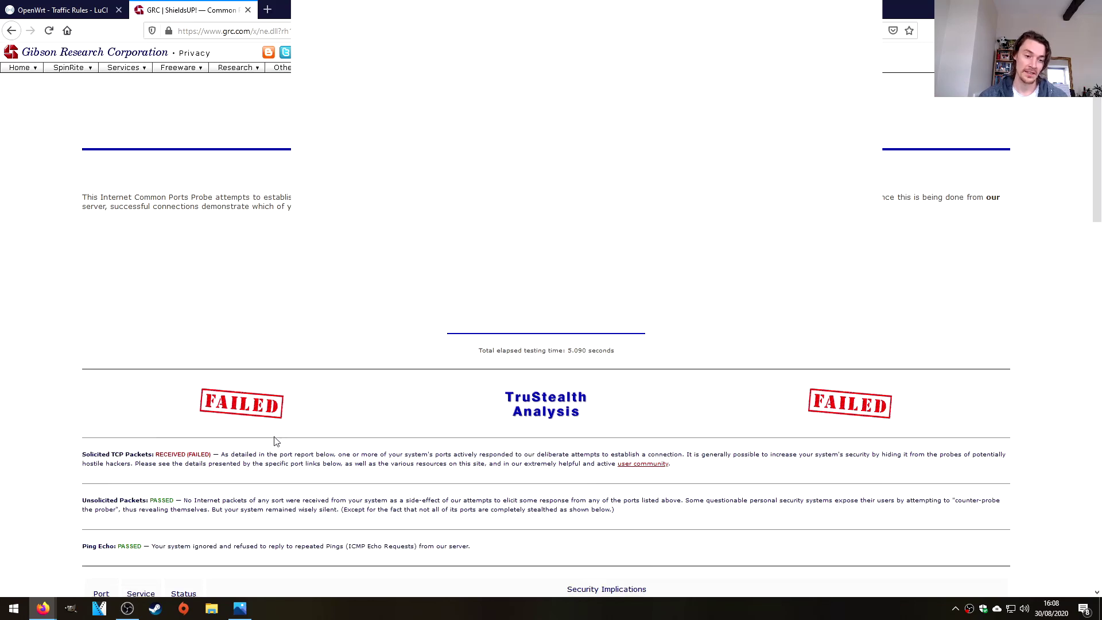
{"action": "scroll", "coordinate": [264, 443], "scroll_direction": "down", "scroll_amount": 10}
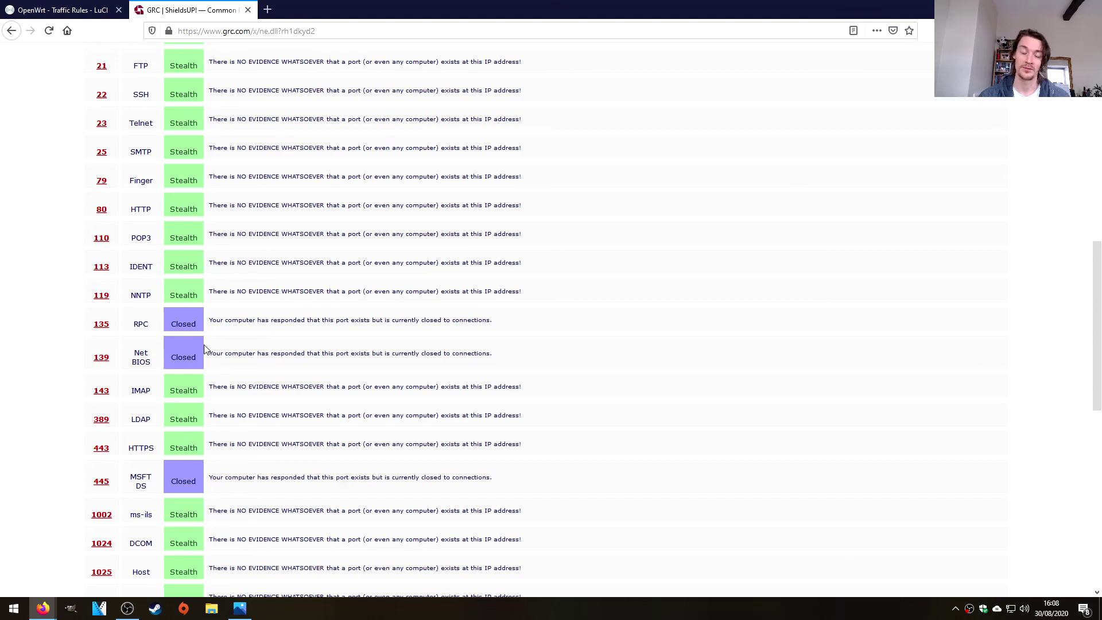
{"action": "scroll", "coordinate": [213, 352], "scroll_direction": "up", "scroll_amount": 8}
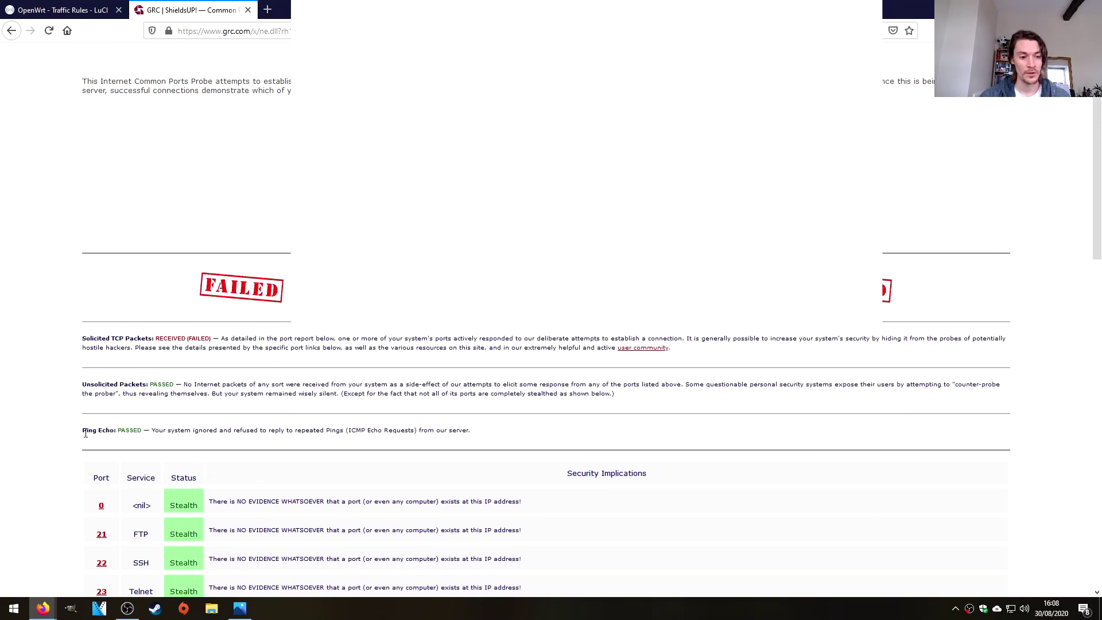
{"action": "left_click_drag", "start_coordinate": [84, 432], "coordinate": [143, 432]}
{"action": "left_click", "coordinate": [162, 430]}
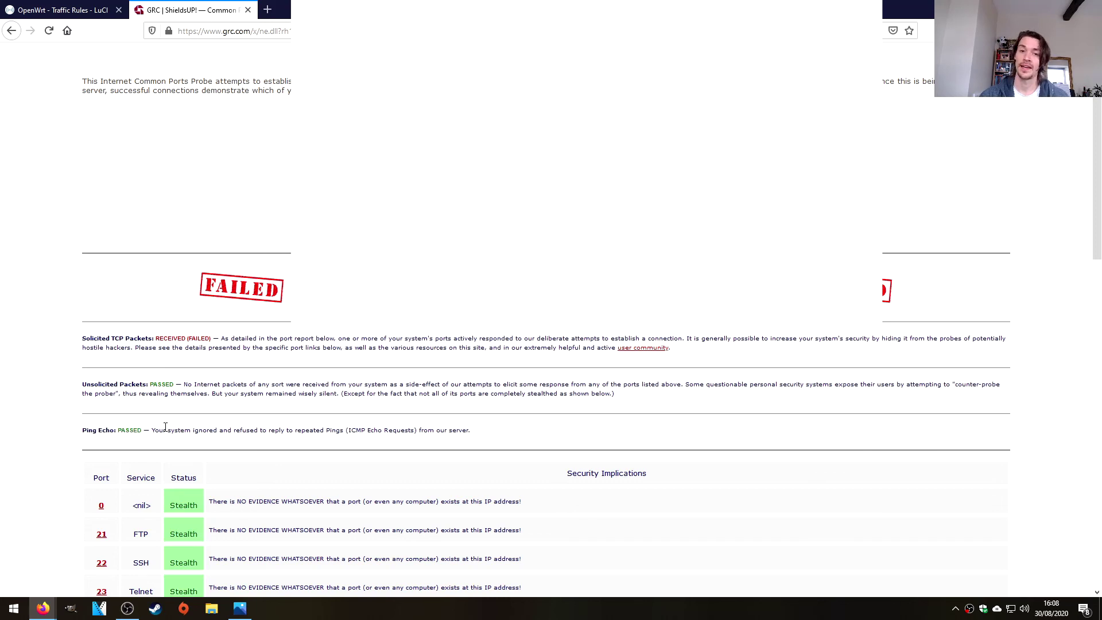